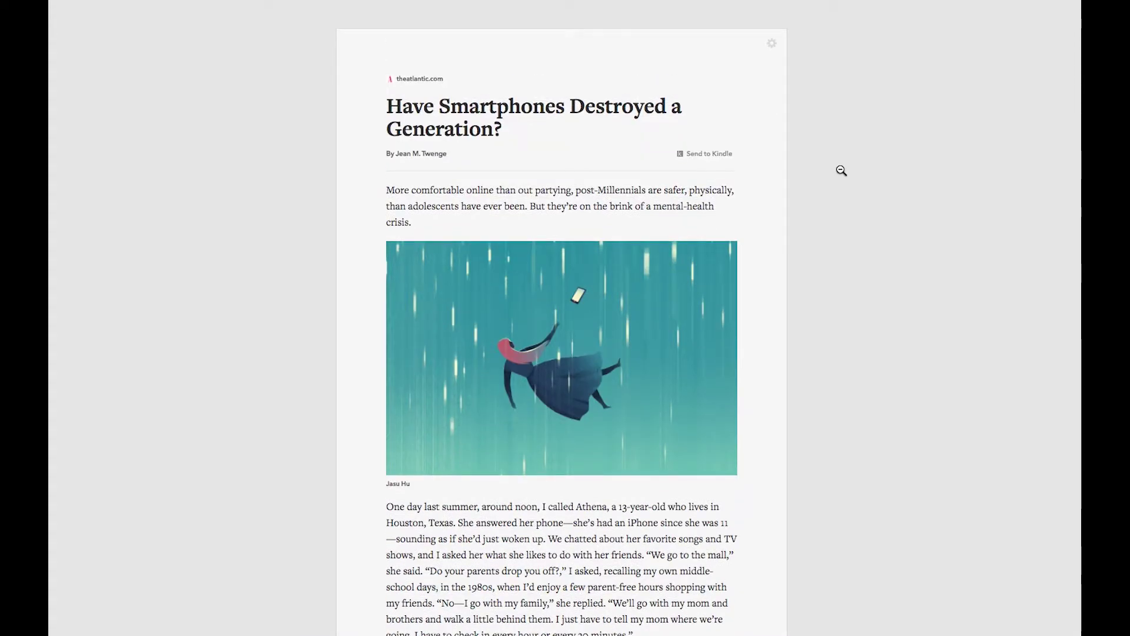
{"action": "scroll", "coordinate": [842, 171], "scroll_direction": "down", "scroll_amount": 2}
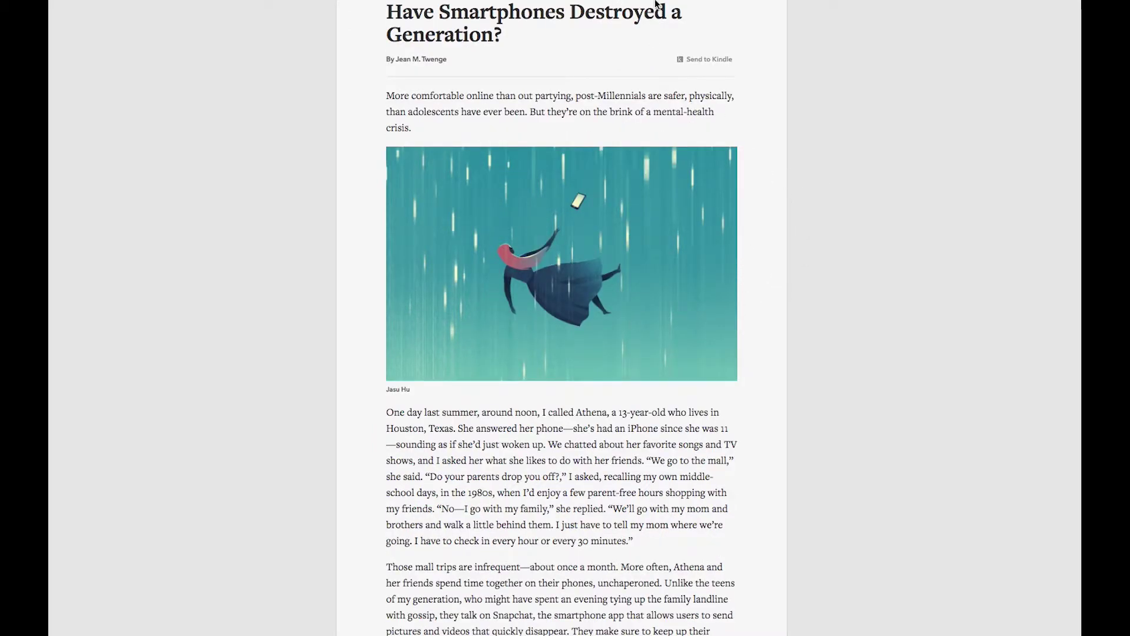
Create a Copy-and-Paste web-page upload titled 'Has the Smartphone destroyed a generation' containing the pasted article
{"action": "key", "text": "ctrl+Tab"}
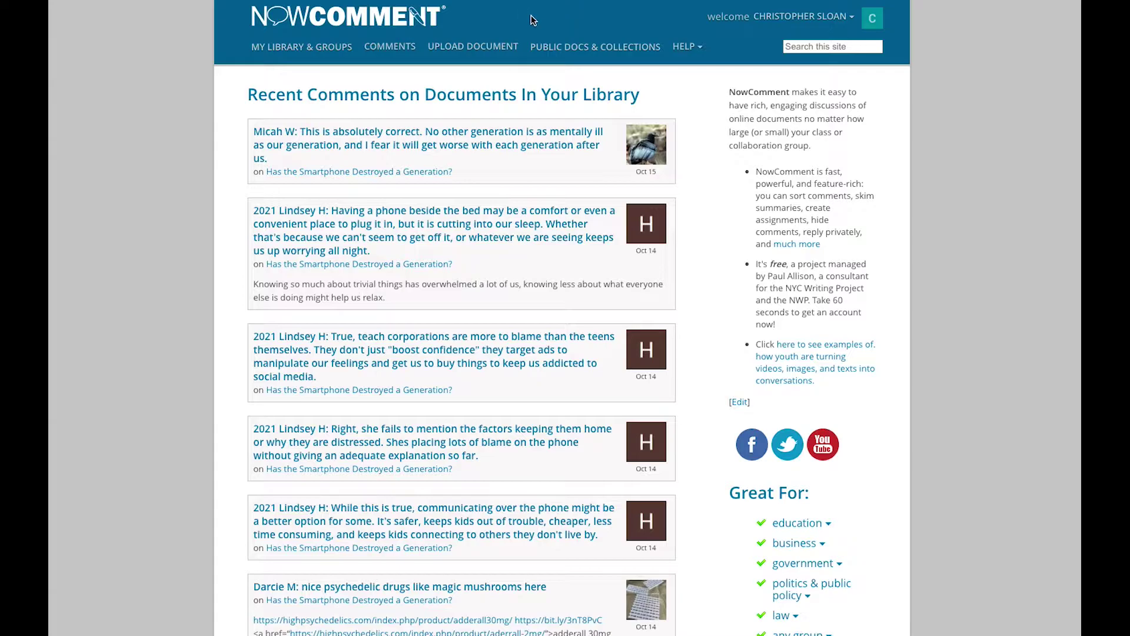
{"action": "left_click", "coordinate": [471, 47]}
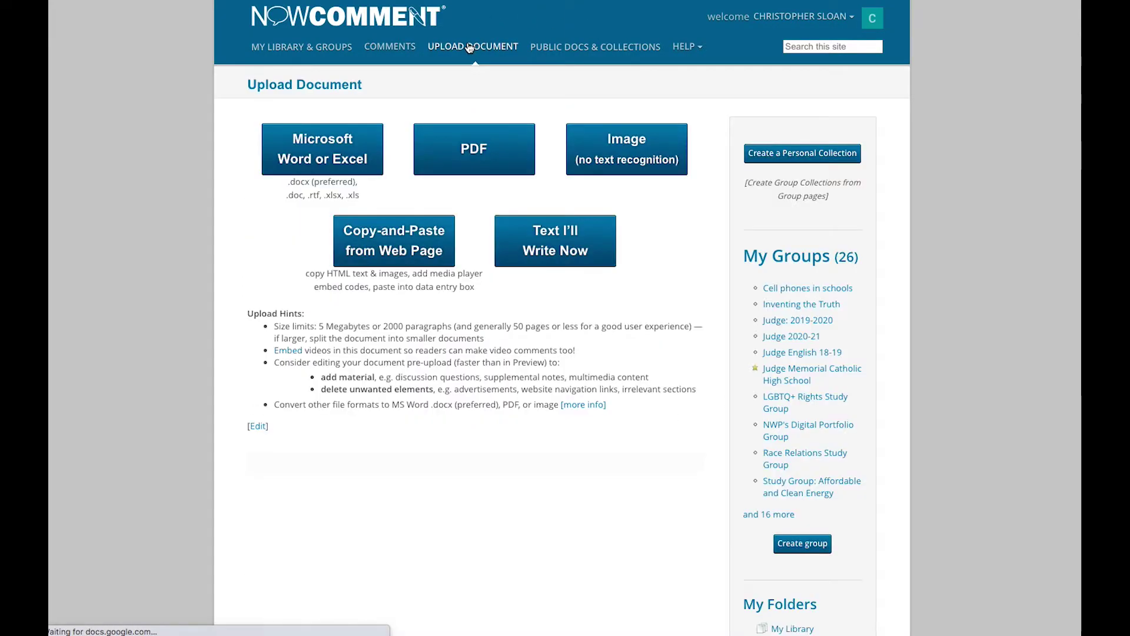
{"action": "left_click", "coordinate": [389, 253]}
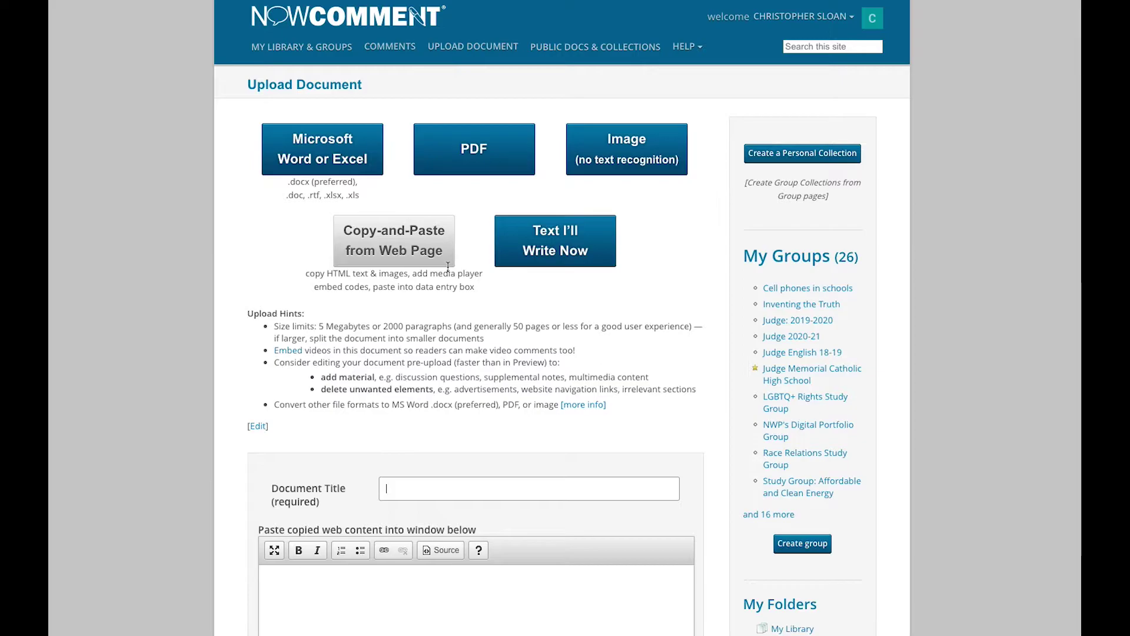
{"action": "type", "text": "Has the Sma"}
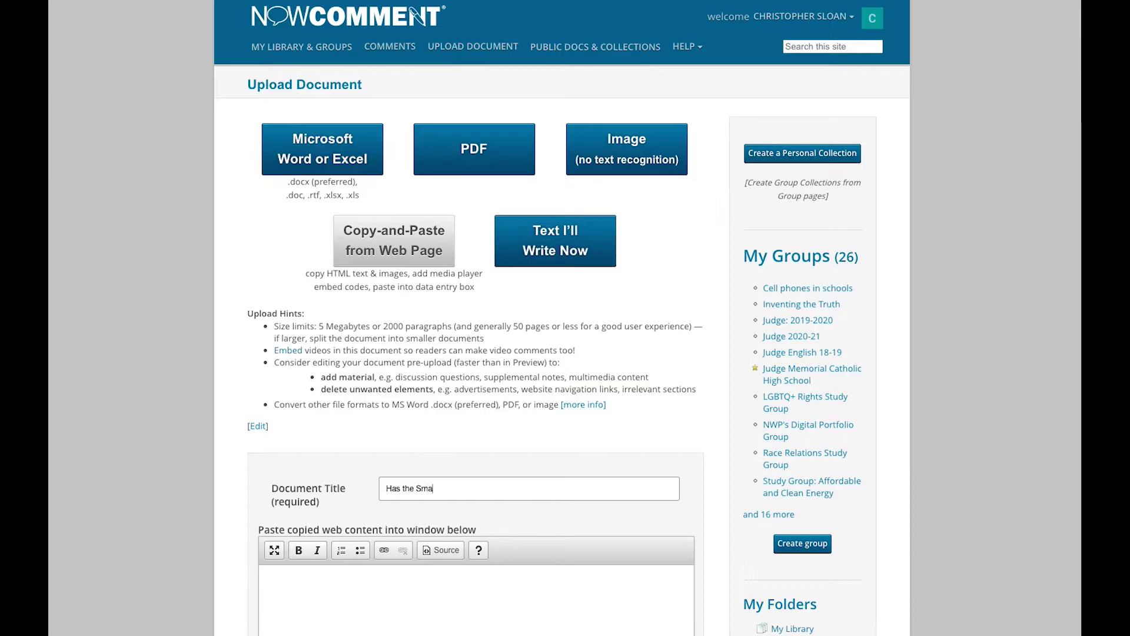
{"action": "type", "text": "rtphone destroyed a generation"}
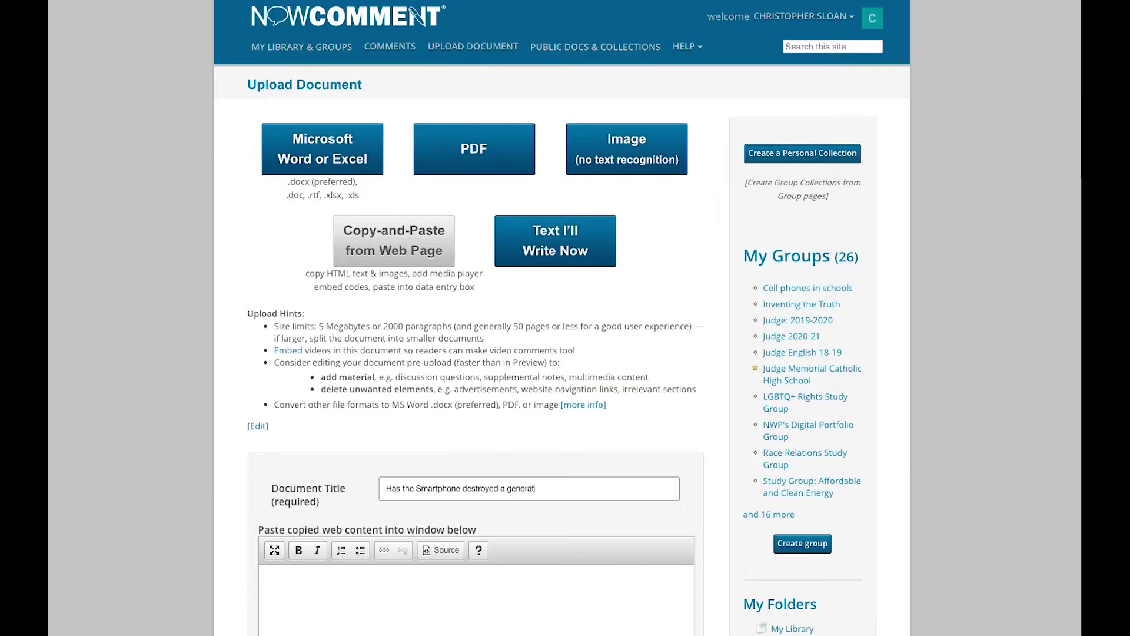
{"action": "left_click", "coordinate": [299, 582]}
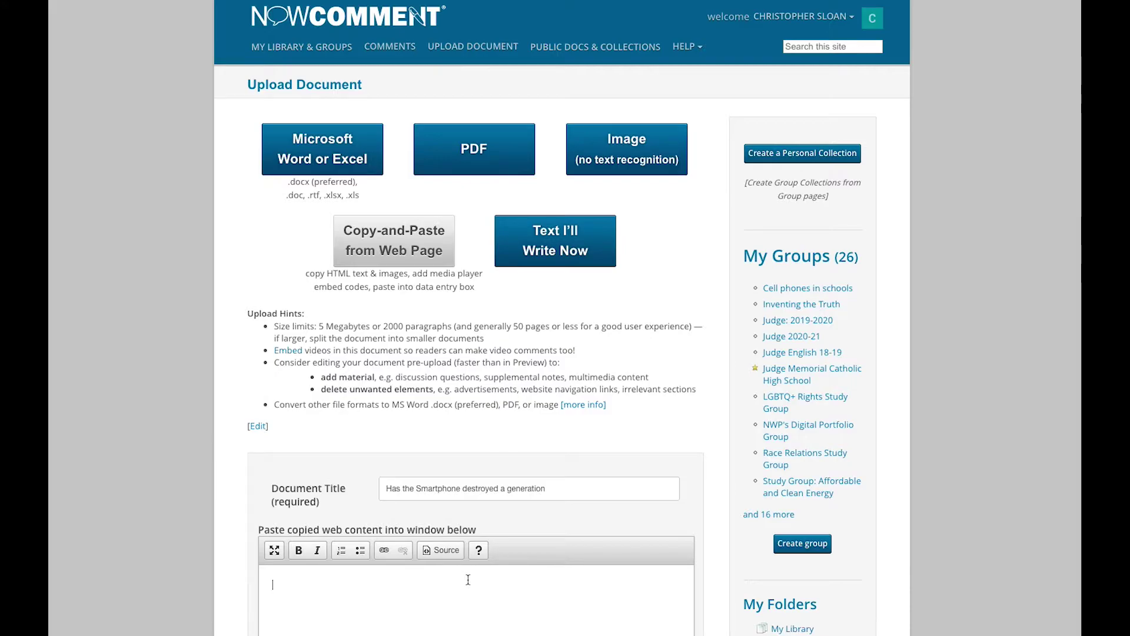
{"action": "key", "text": "ctrl+v"}
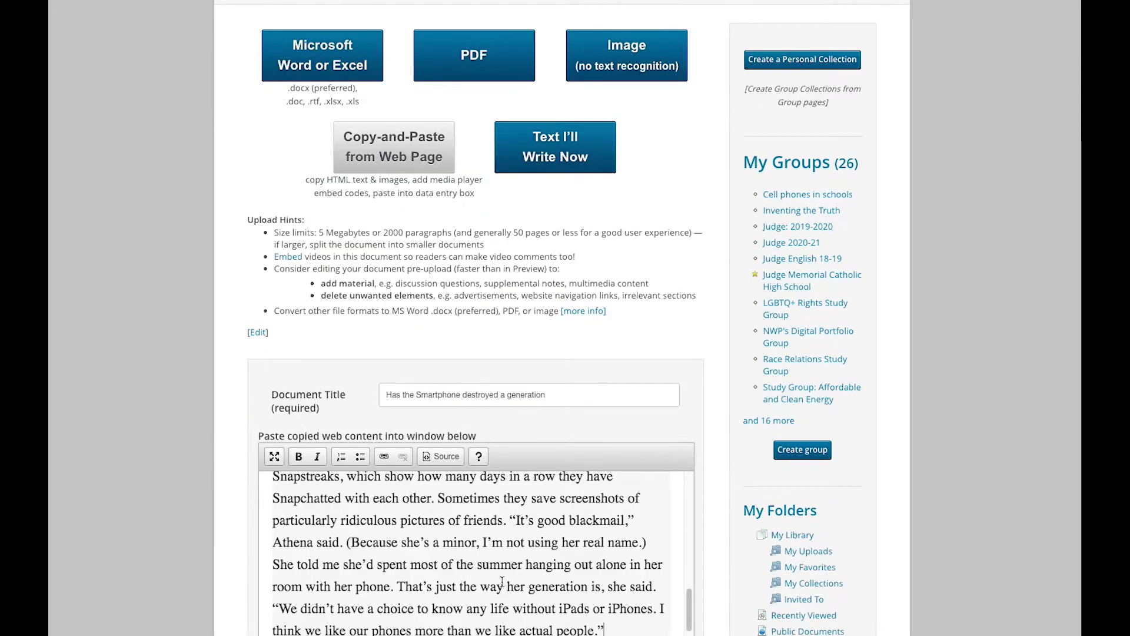
{"action": "scroll", "coordinate": [653, 368], "scroll_direction": "down", "scroll_amount": 6}
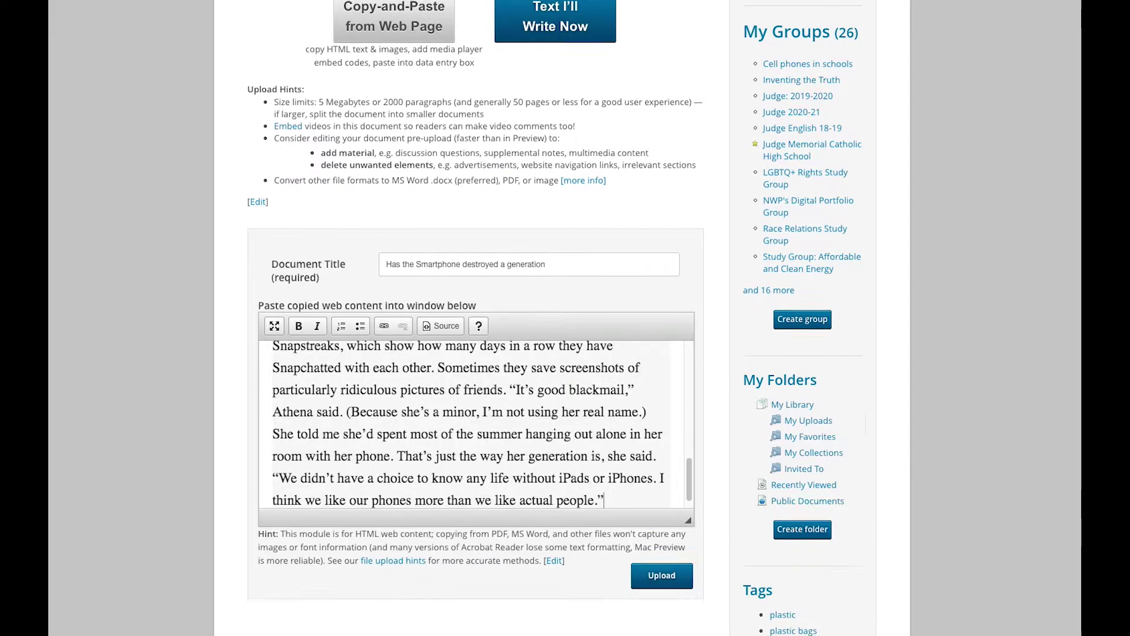
Submit the upload, accept the preview, and continue with no advanced features enabled
{"action": "left_click", "coordinate": [658, 369]}
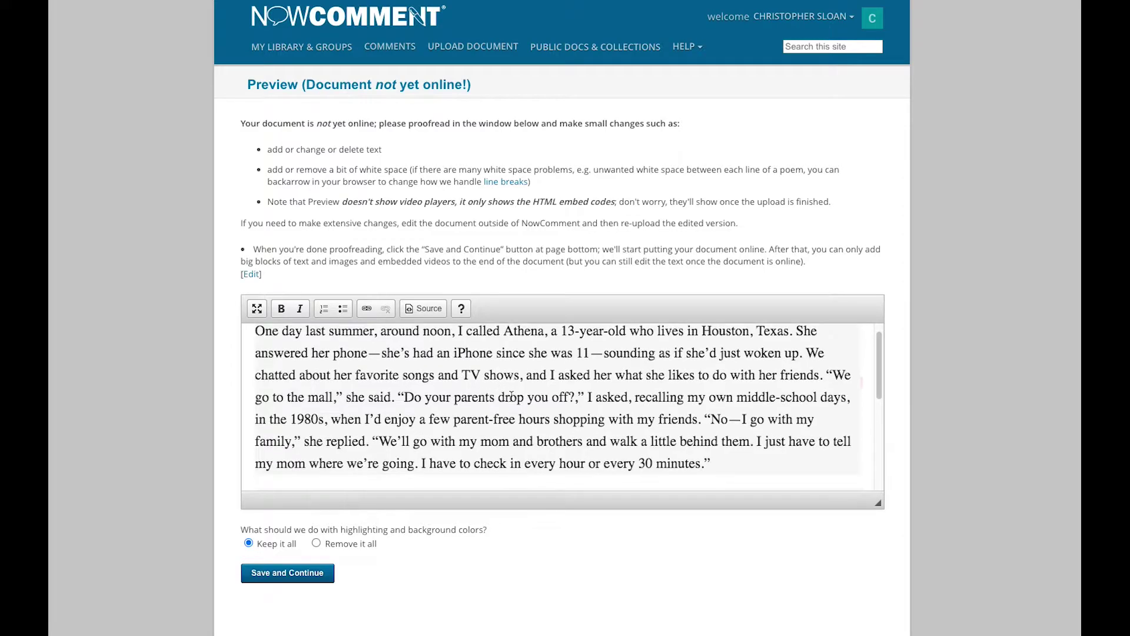
{"action": "scroll", "coordinate": [511, 397], "scroll_direction": "down", "scroll_amount": 5}
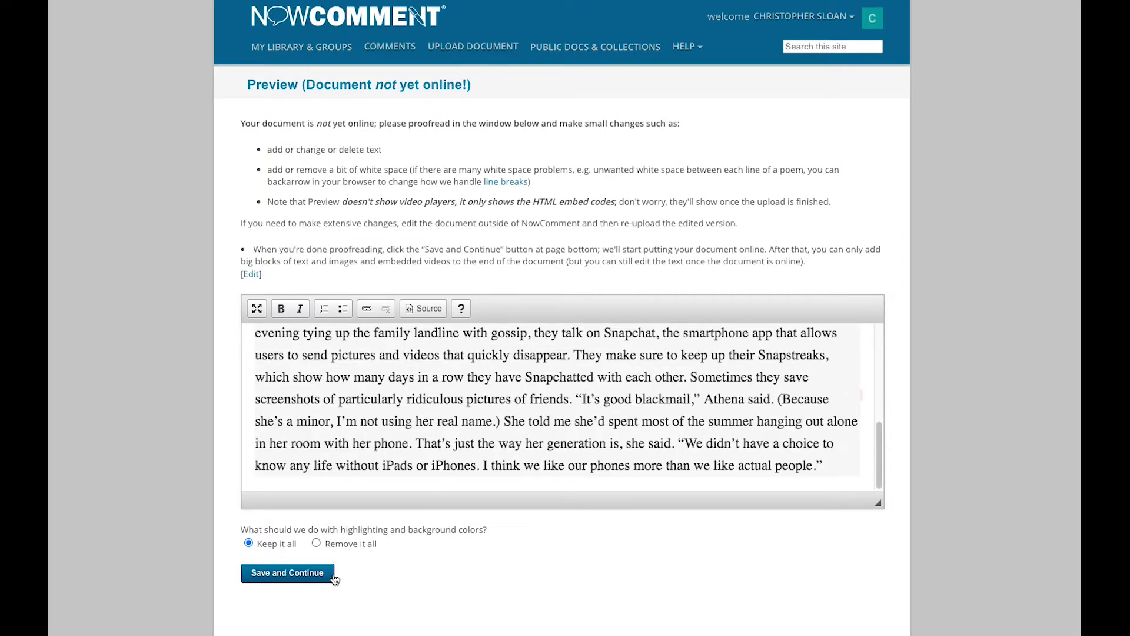
{"action": "left_click", "coordinate": [297, 572]}
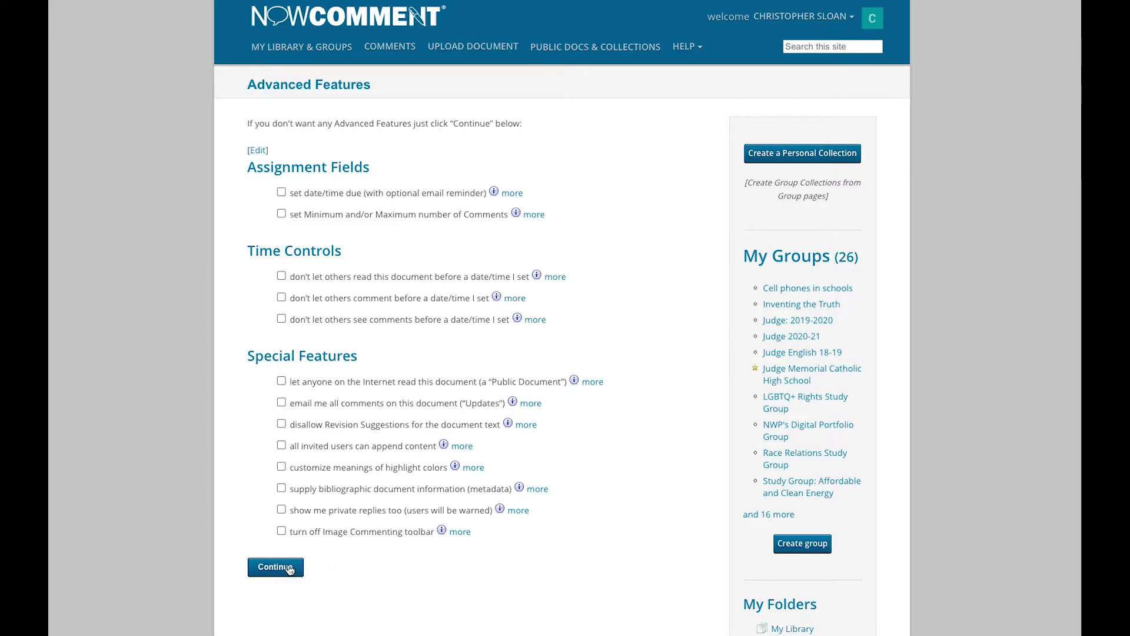
{"action": "left_click", "coordinate": [271, 568]}
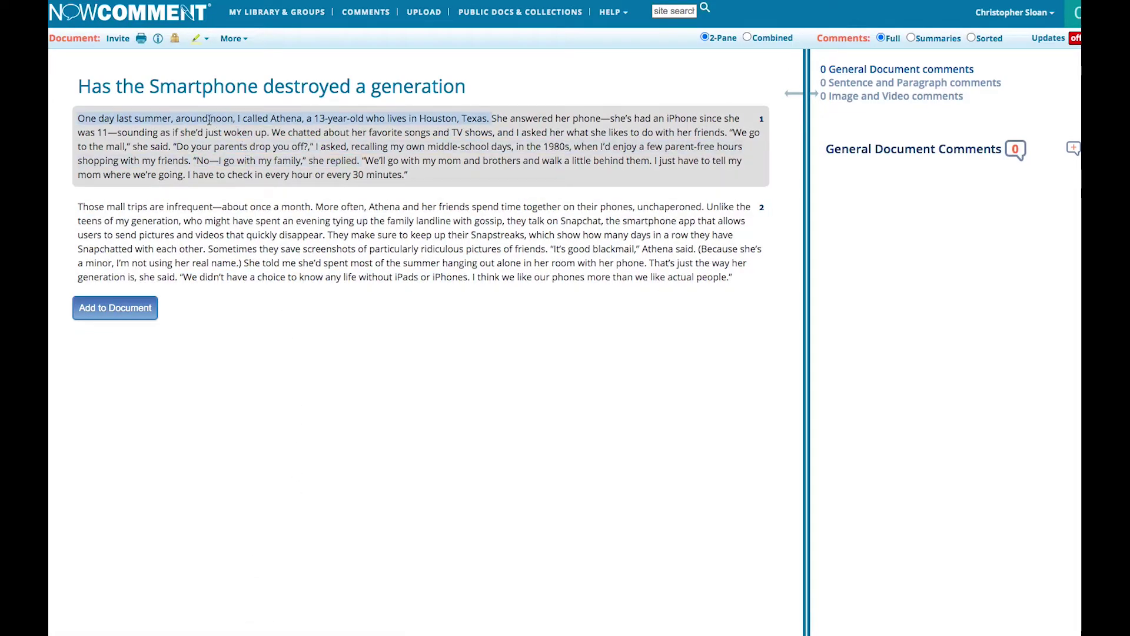
Open the document's Properties/Access Dates page from the toolbar's More menu
{"action": "left_click", "coordinate": [177, 120]}
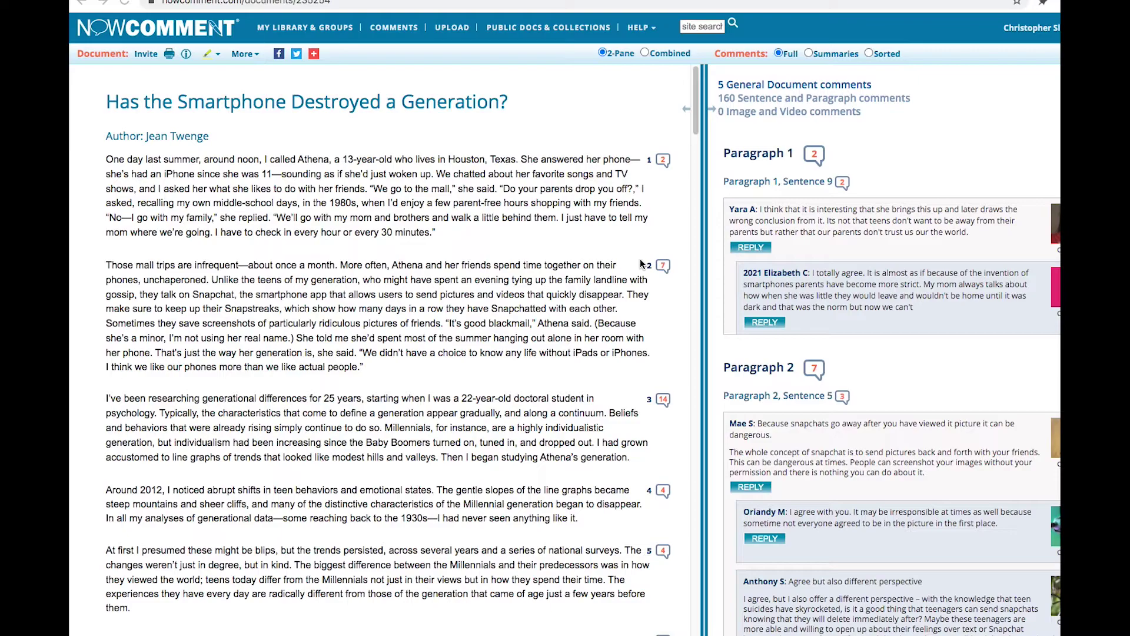
{"action": "left_click", "coordinate": [247, 56]}
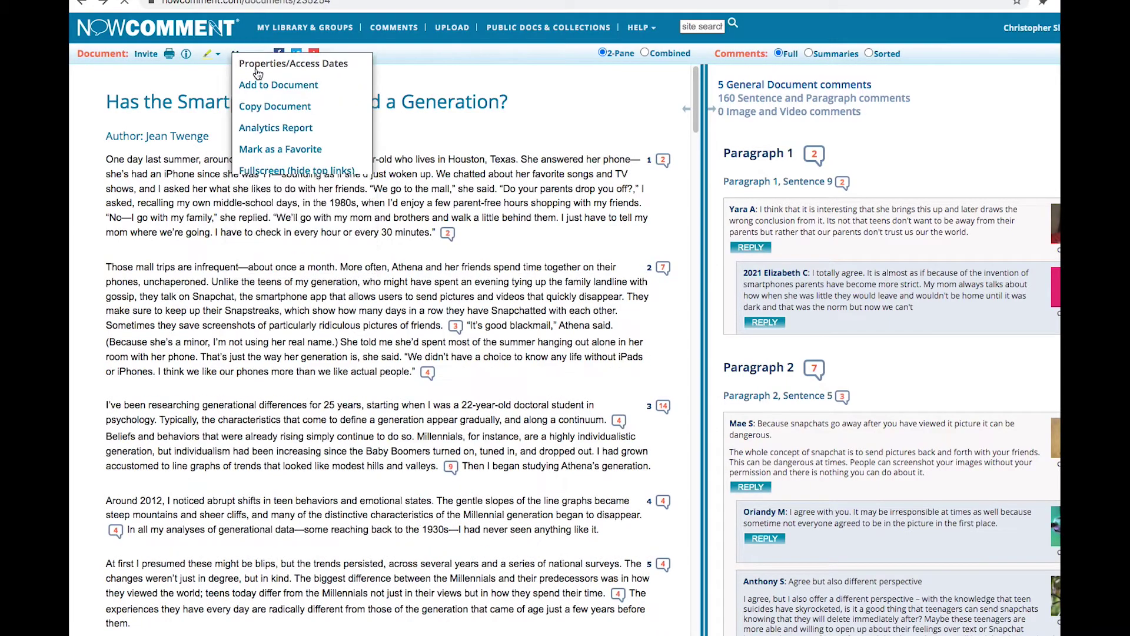
{"action": "left_click", "coordinate": [258, 70]}
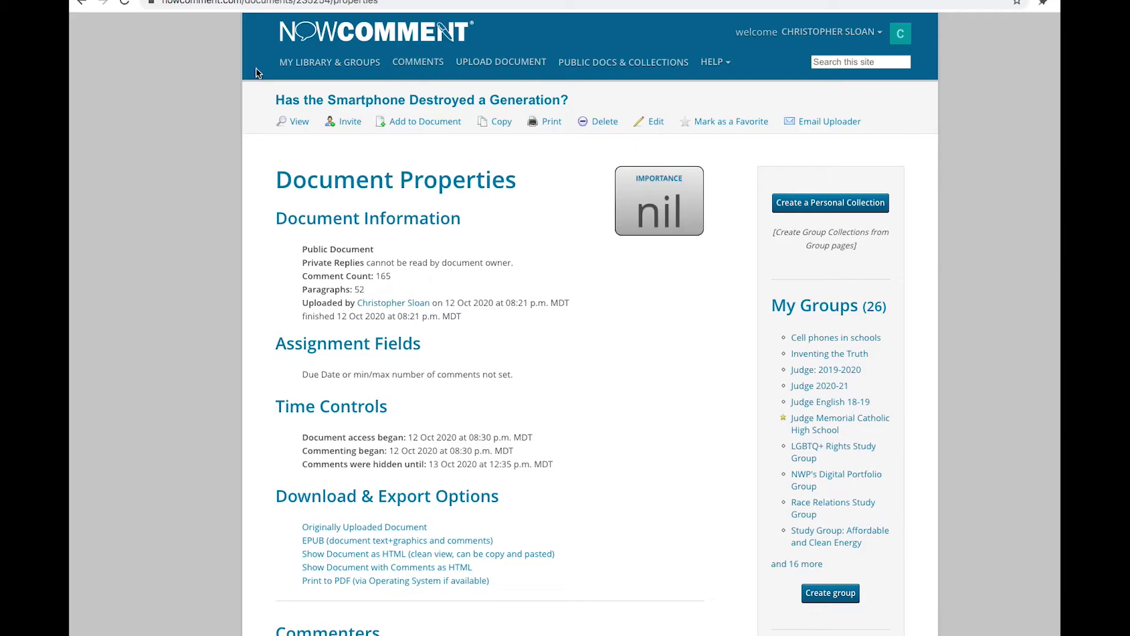
Edit the basic information, choose Public Document and confirm, then move down to Document Information
{"action": "left_click", "coordinate": [655, 123]}
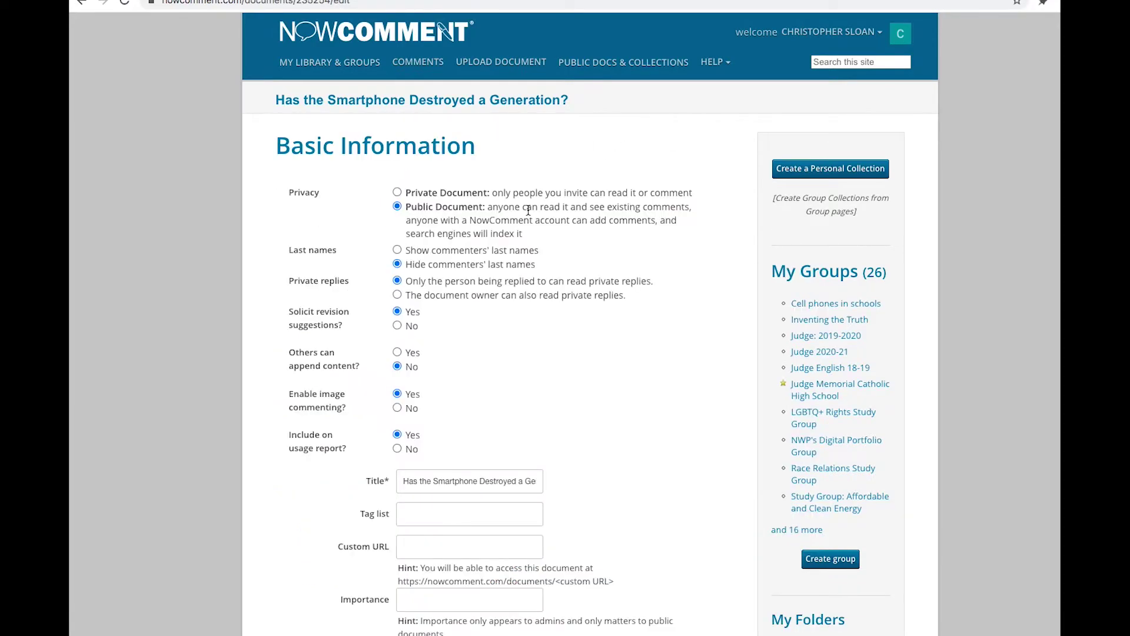
{"action": "left_click", "coordinate": [398, 205]}
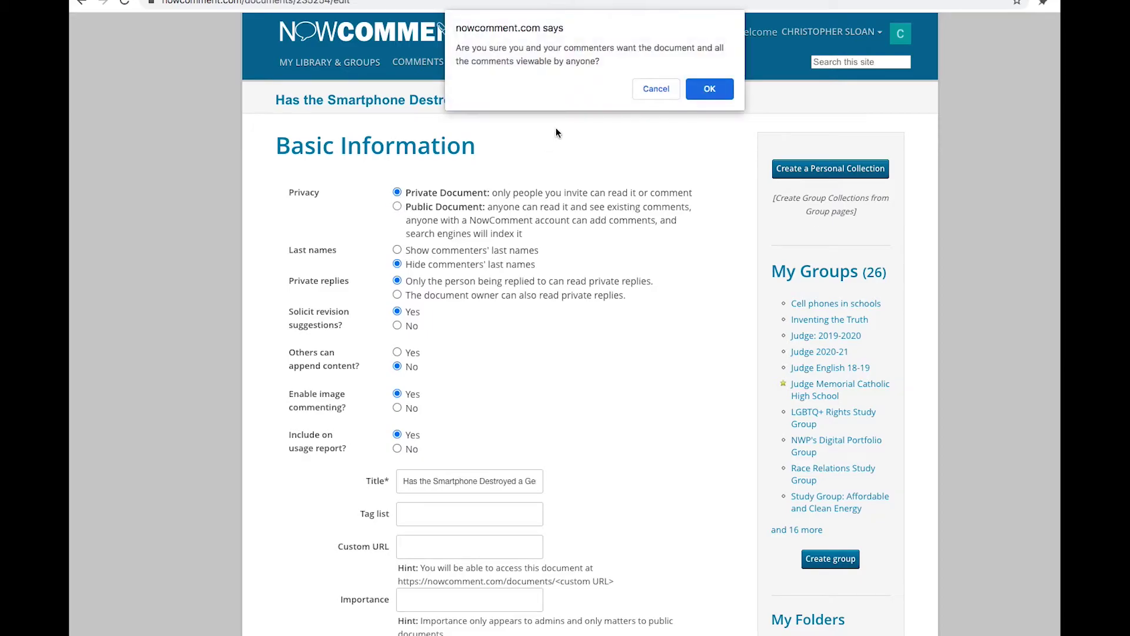
{"action": "left_click", "coordinate": [698, 87]}
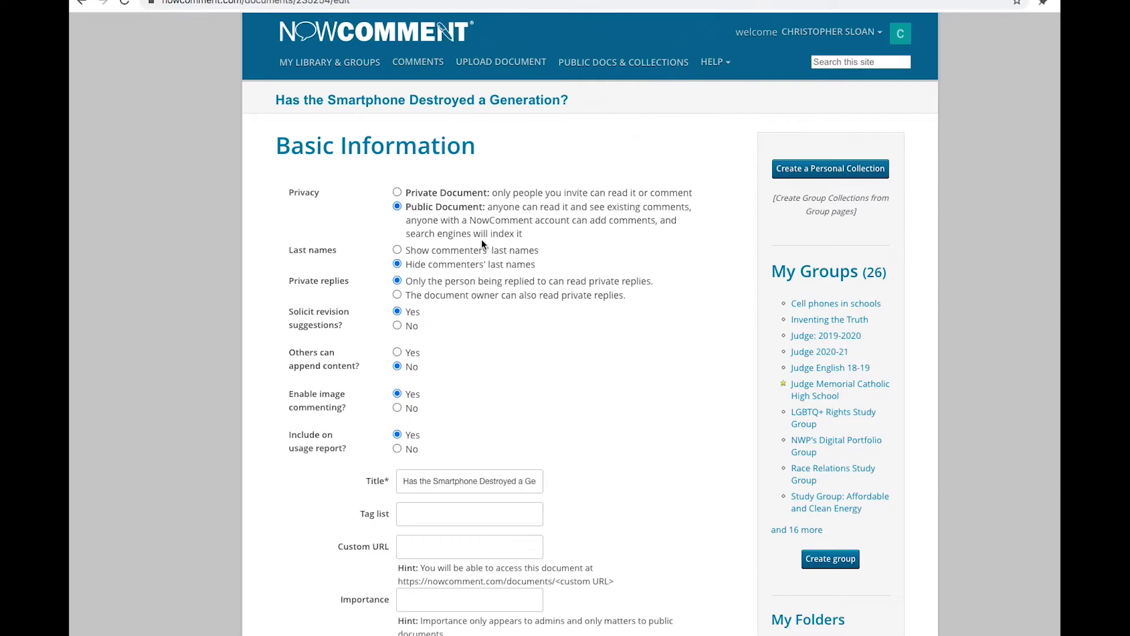
{"action": "scroll", "coordinate": [478, 246], "scroll_direction": "down", "scroll_amount": 3}
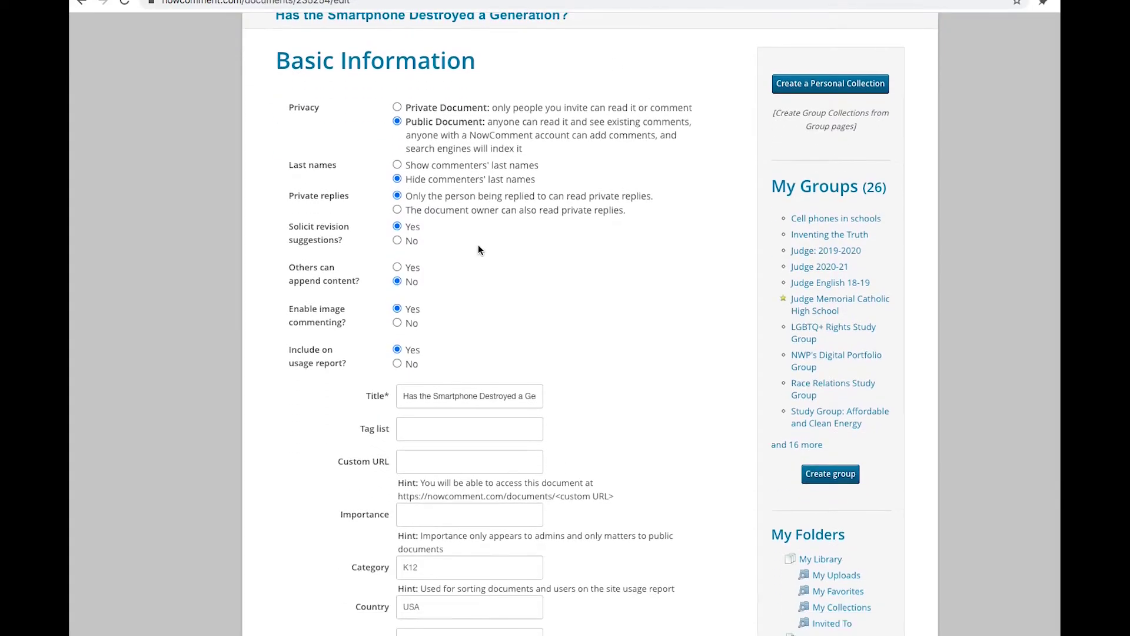
{"action": "scroll", "coordinate": [478, 245], "scroll_direction": "down", "scroll_amount": 3}
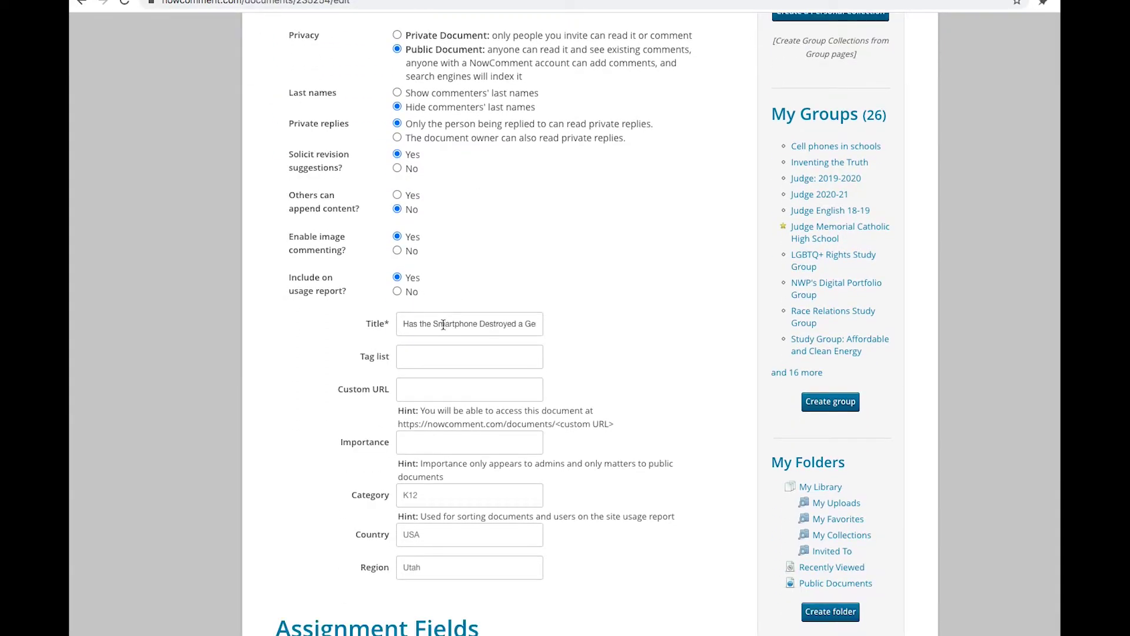
{"action": "scroll", "coordinate": [518, 233], "scroll_direction": "down", "scroll_amount": 3}
{"action": "scroll", "coordinate": [517, 233], "scroll_direction": "down", "scroll_amount": 15}
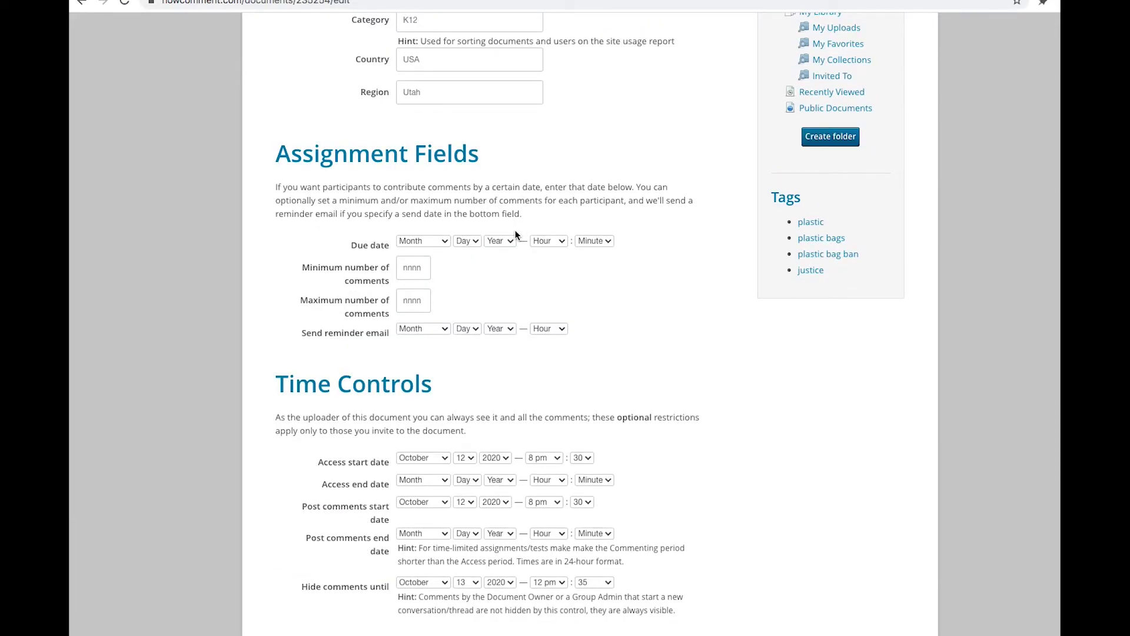
{"action": "scroll", "coordinate": [515, 233], "scroll_direction": "down", "scroll_amount": 2}
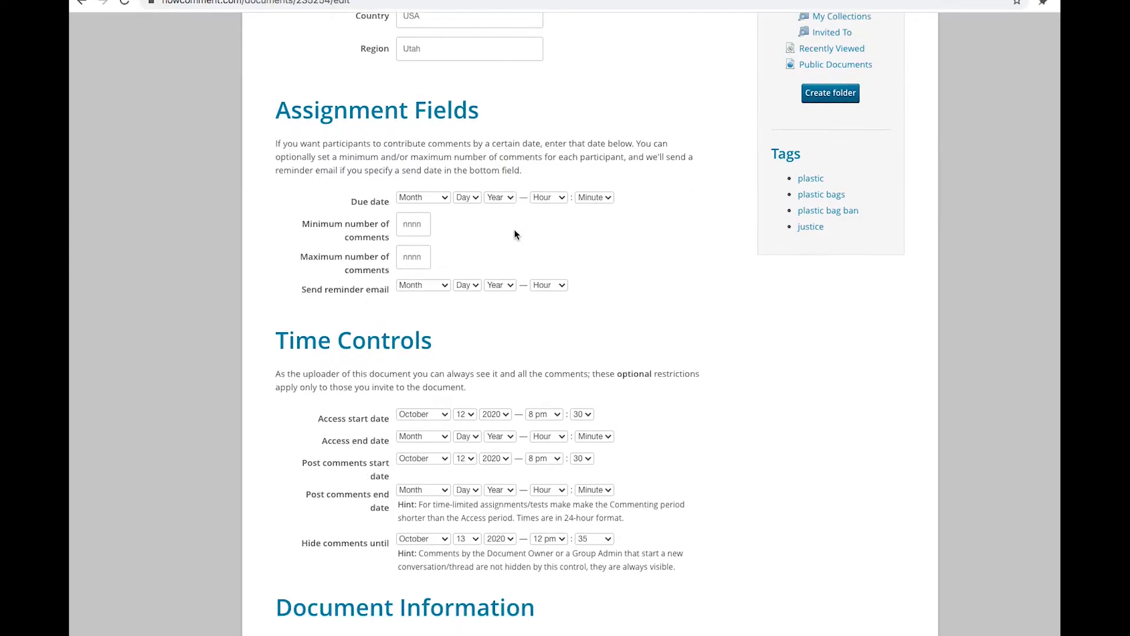
{"action": "scroll", "coordinate": [515, 234], "scroll_direction": "down", "scroll_amount": 15}
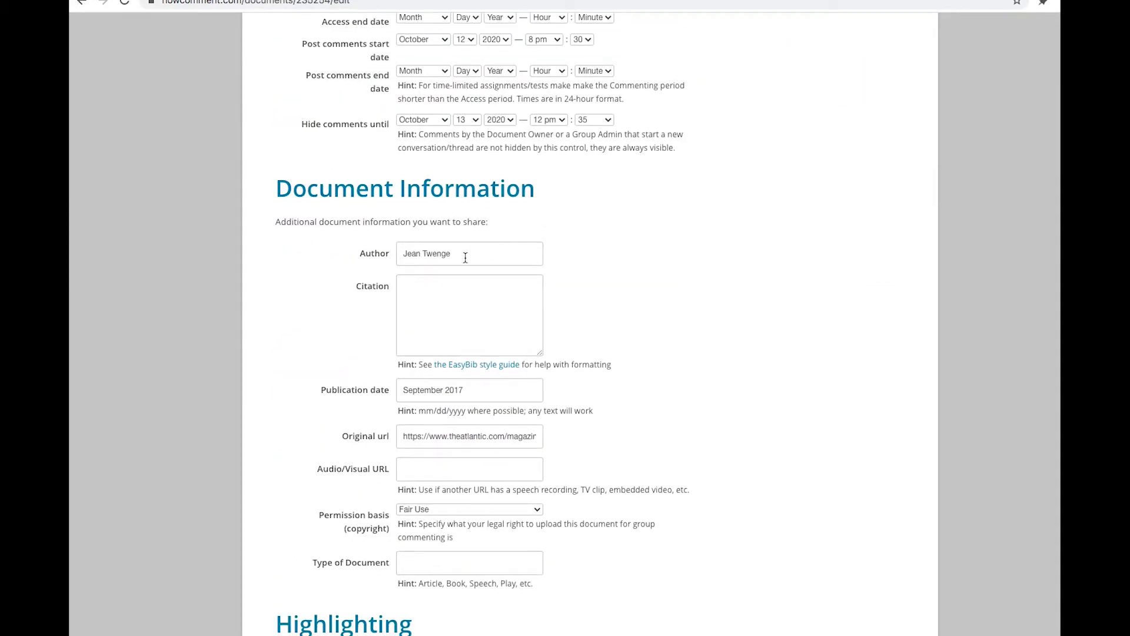
{"action": "left_click_drag", "start_coordinate": [465, 258], "coordinate": [390, 252]}
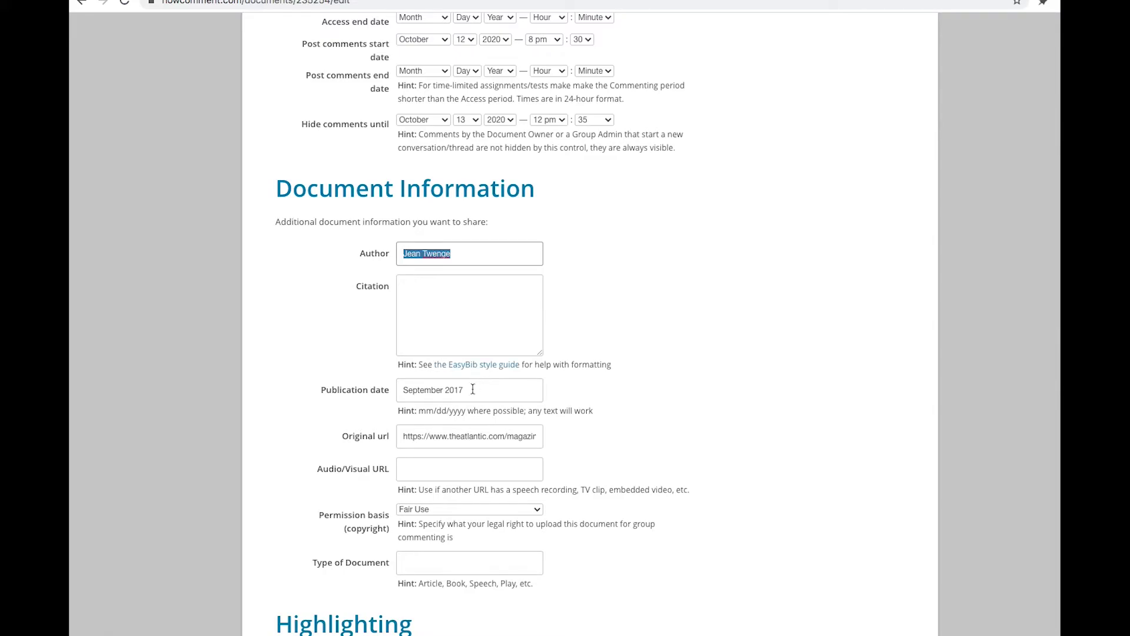
{"action": "left_click_drag", "start_coordinate": [469, 389], "coordinate": [402, 390]}
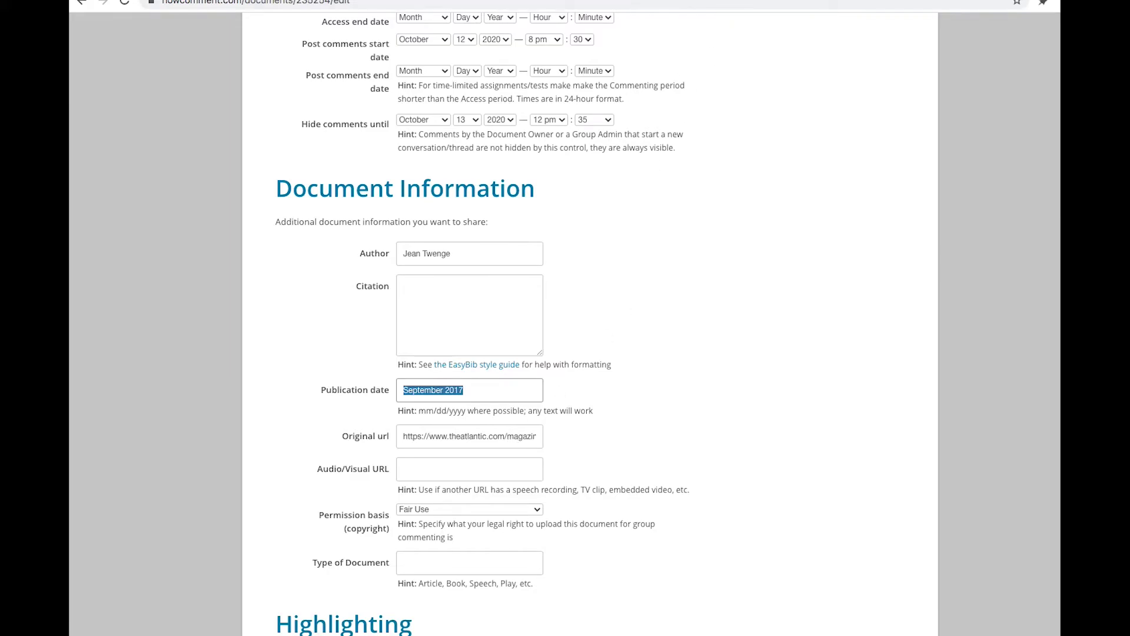
{"action": "key", "text": "ctrl+Tab"}
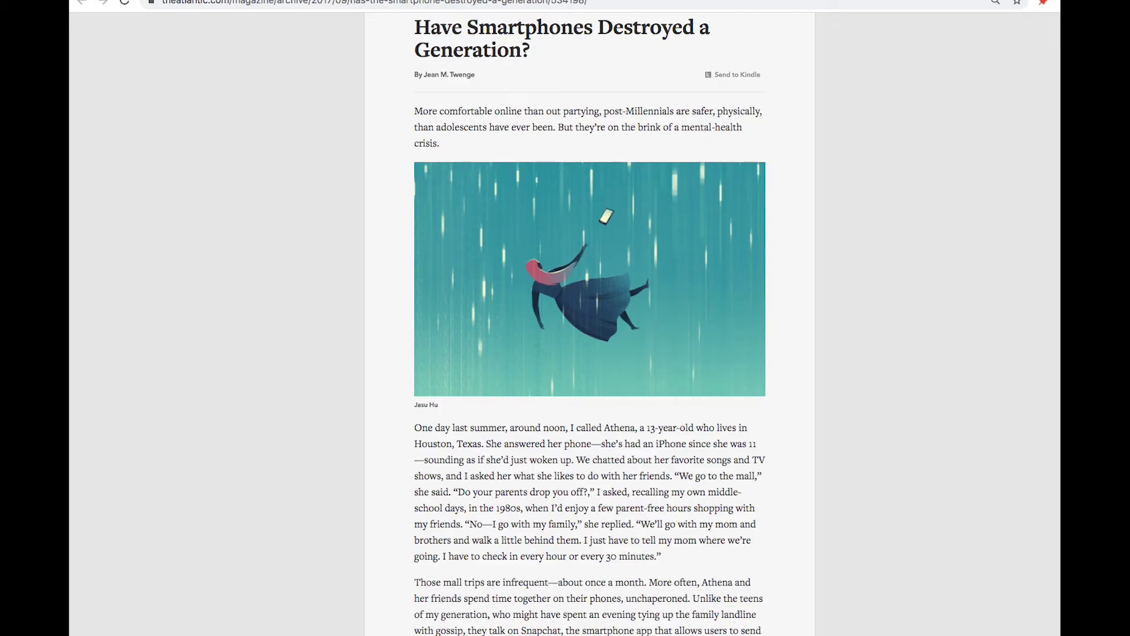
{"action": "left_click", "coordinate": [595, 2]}
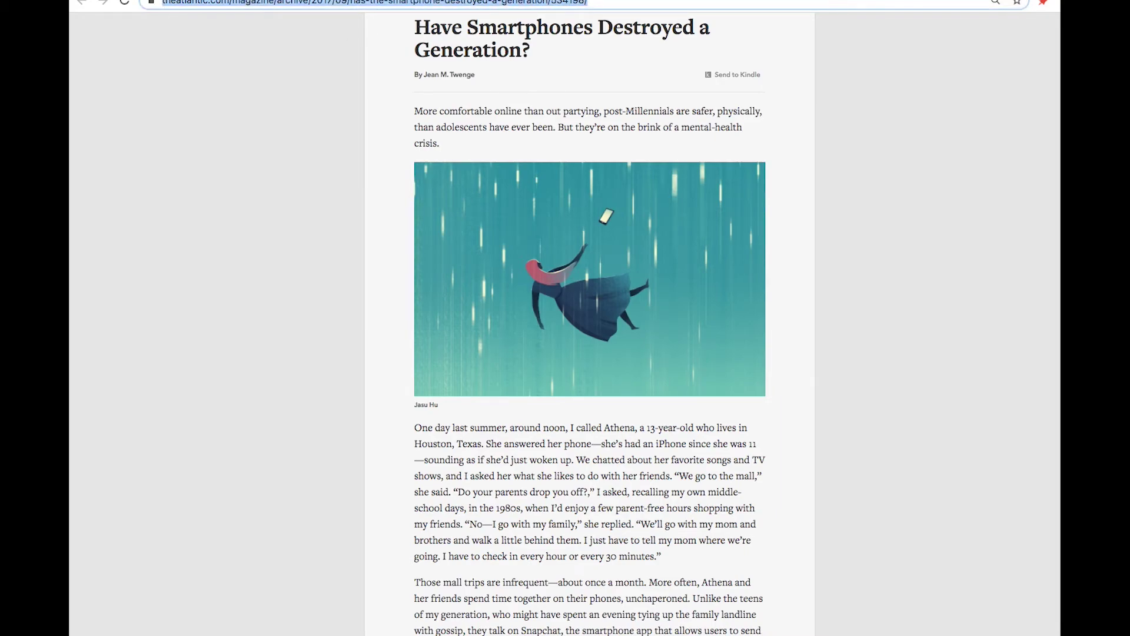
{"action": "key", "text": "ctrl+Tab"}
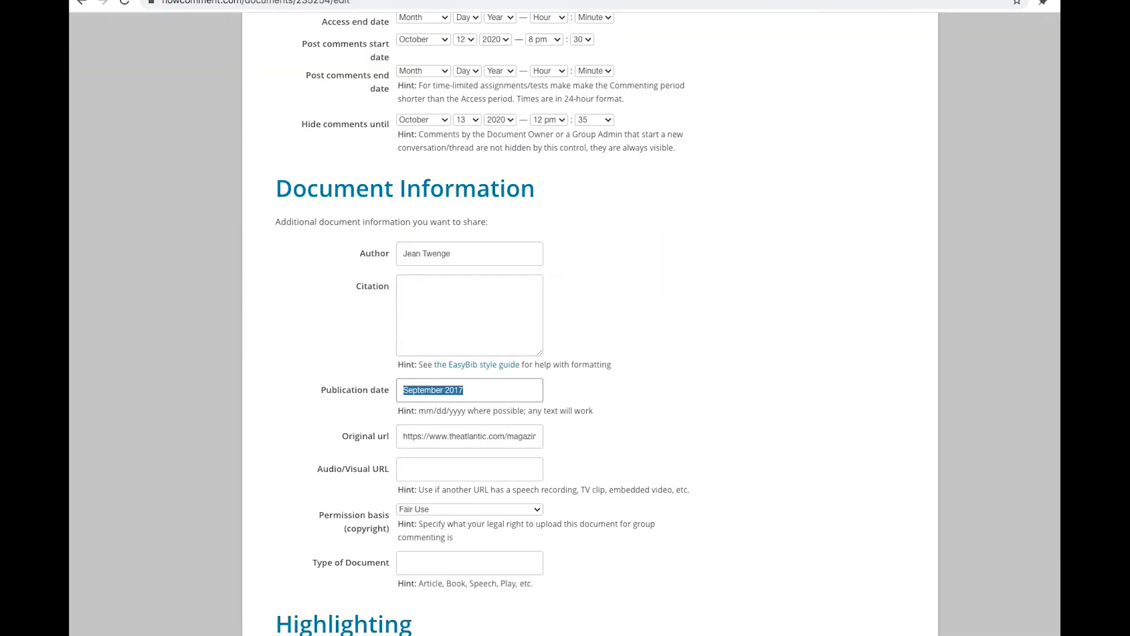
{"action": "key", "text": "ctrl+Tab"}
{"action": "left_click", "coordinate": [474, 436]}
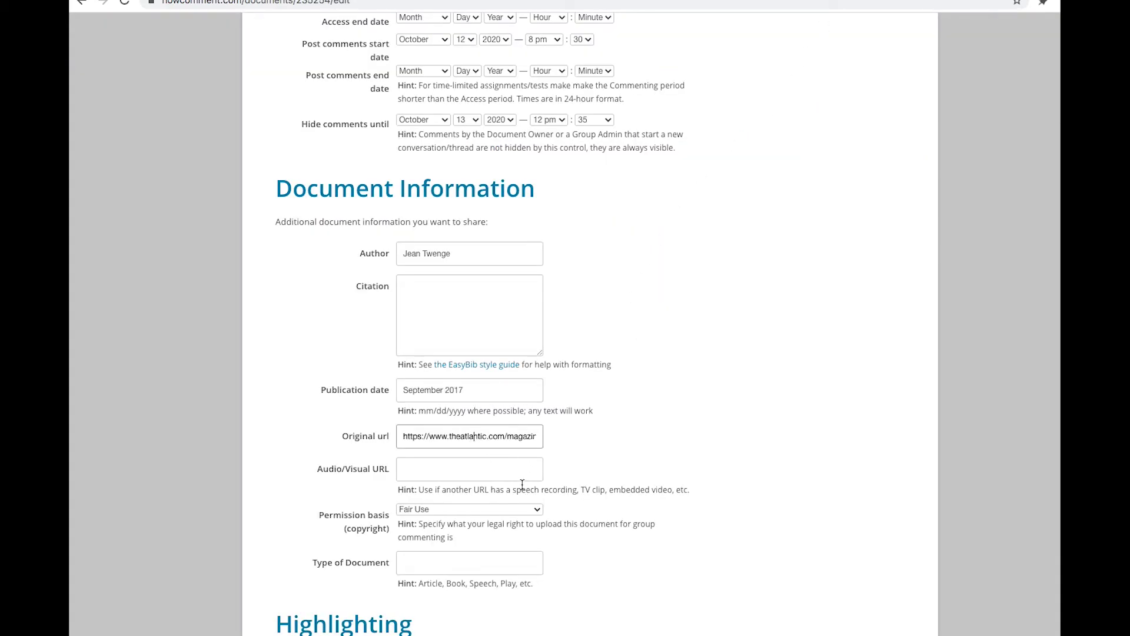
Leave the permission basis on Fair Use and set Type of Document to 'article'
{"action": "left_click", "coordinate": [504, 510]}
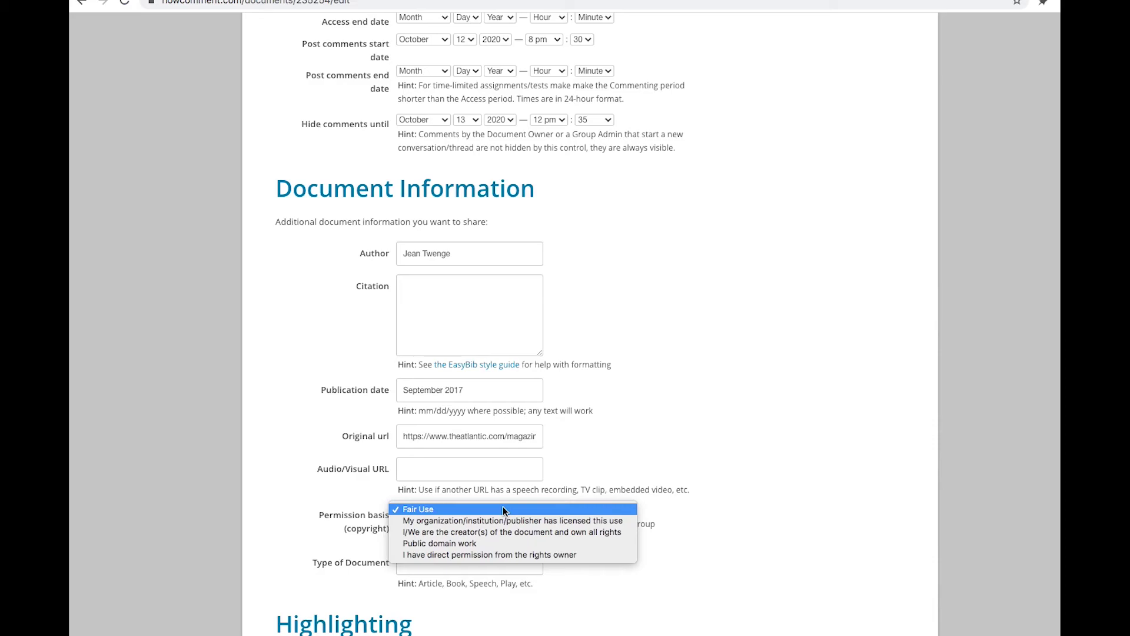
{"action": "left_click", "coordinate": [435, 510]}
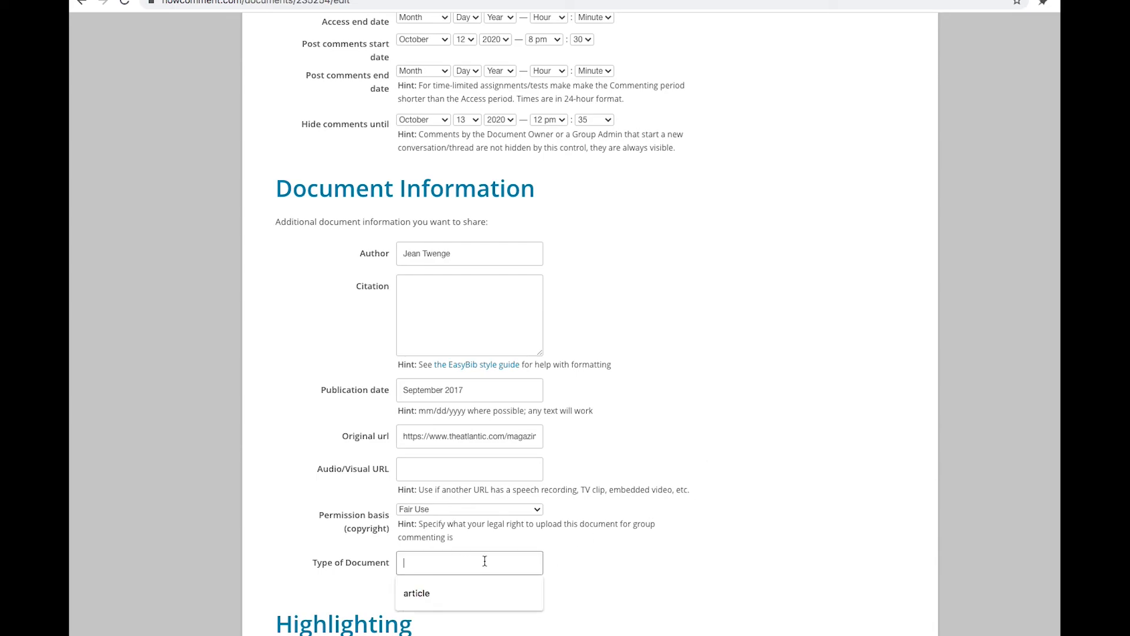
{"action": "left_click", "coordinate": [414, 593]}
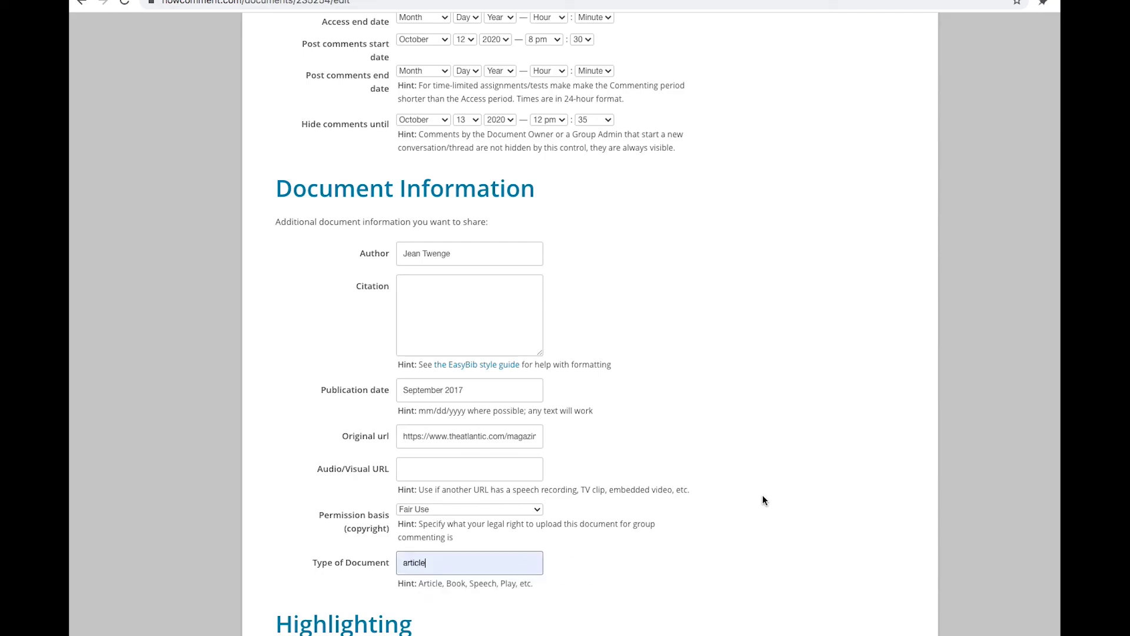
{"action": "scroll", "coordinate": [758, 499], "scroll_direction": "down", "scroll_amount": 3}
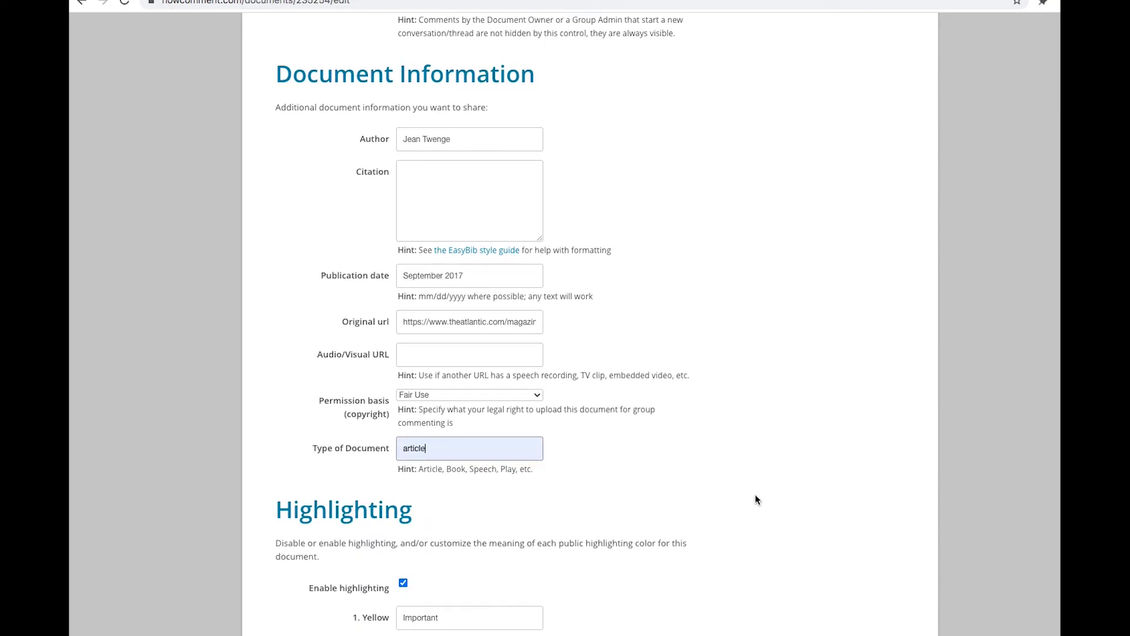
{"action": "scroll", "coordinate": [754, 498], "scroll_direction": "down", "scroll_amount": 6}
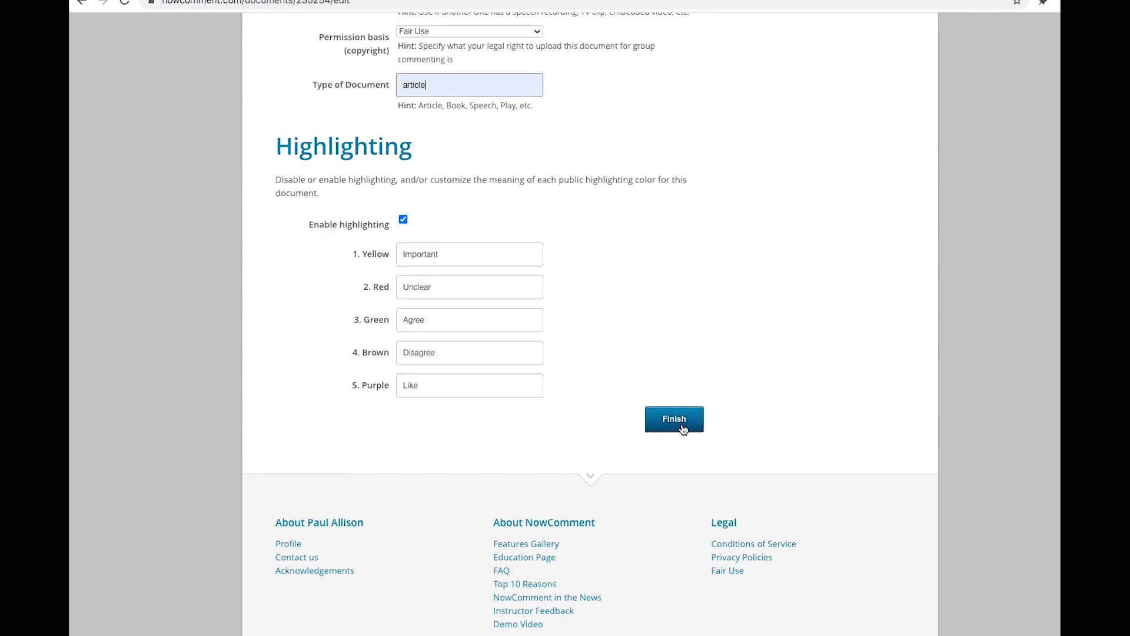